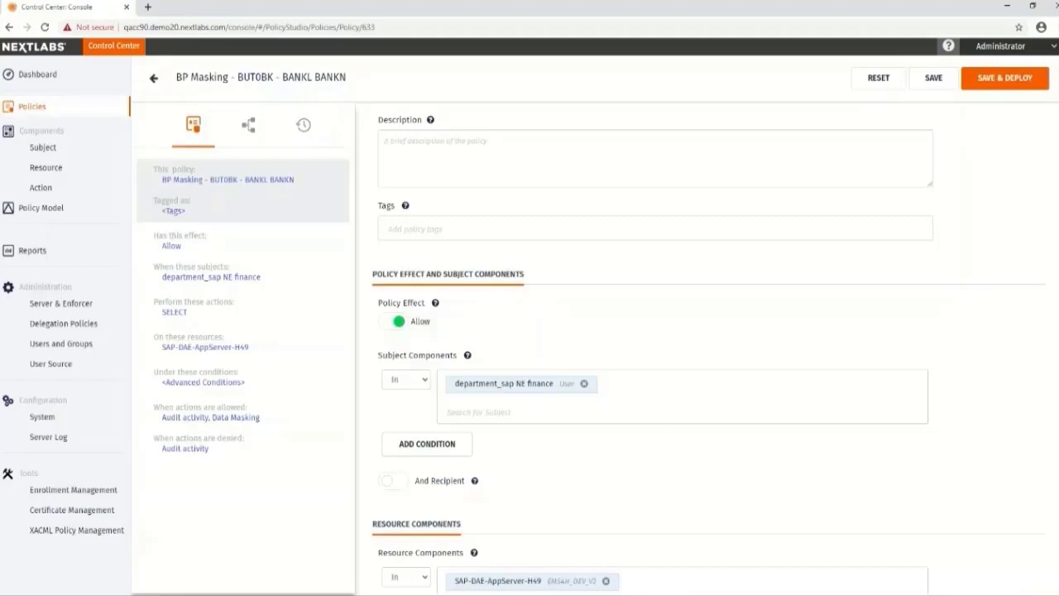
Review the BP Masking policy's subject, resource and action components, and expand its Data Masking obligation on allow.
scroll(708, 347, down, 3)
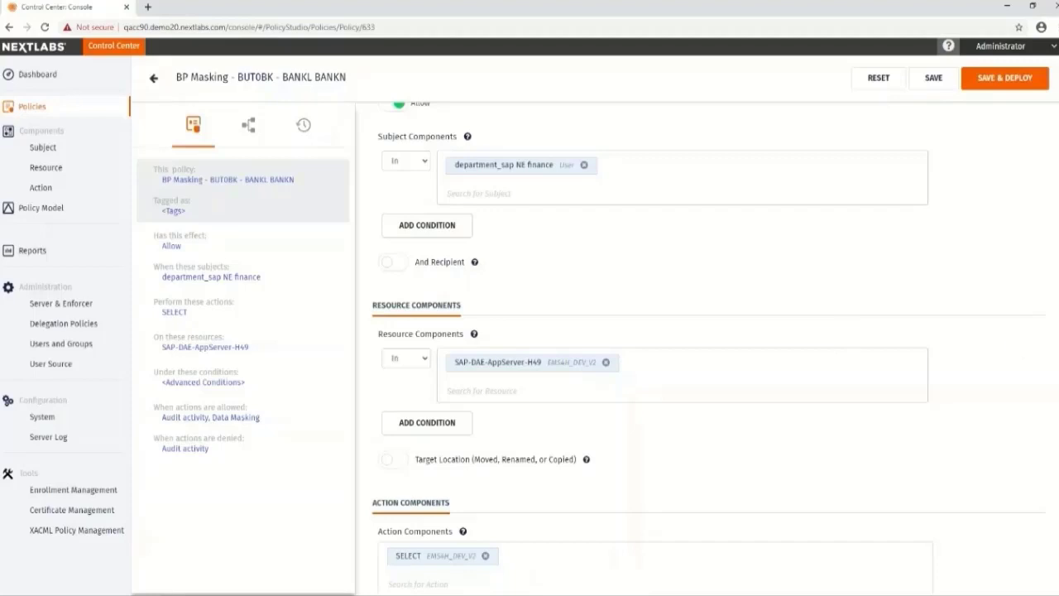
scroll(699, 348, down, 1)
scroll(708, 346, down, 4)
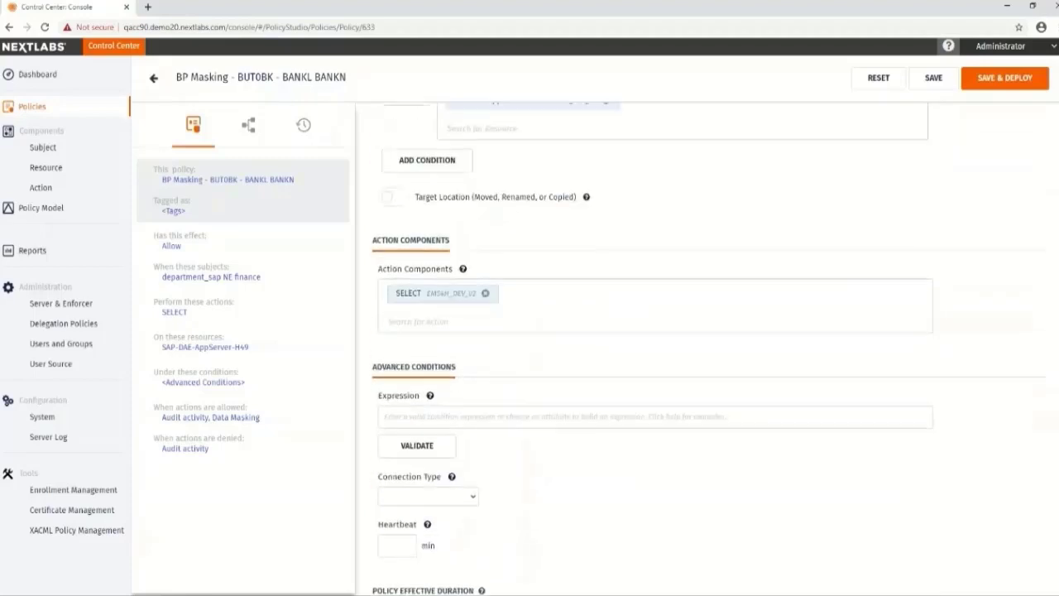
scroll(1057, 470, down, 4)
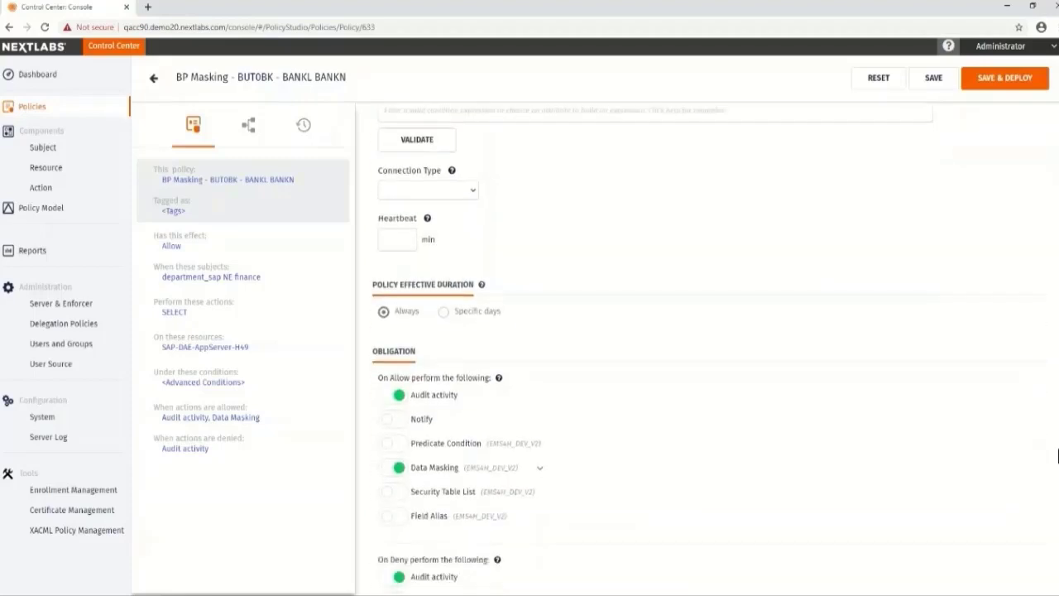
scroll(864, 466, down, 1)
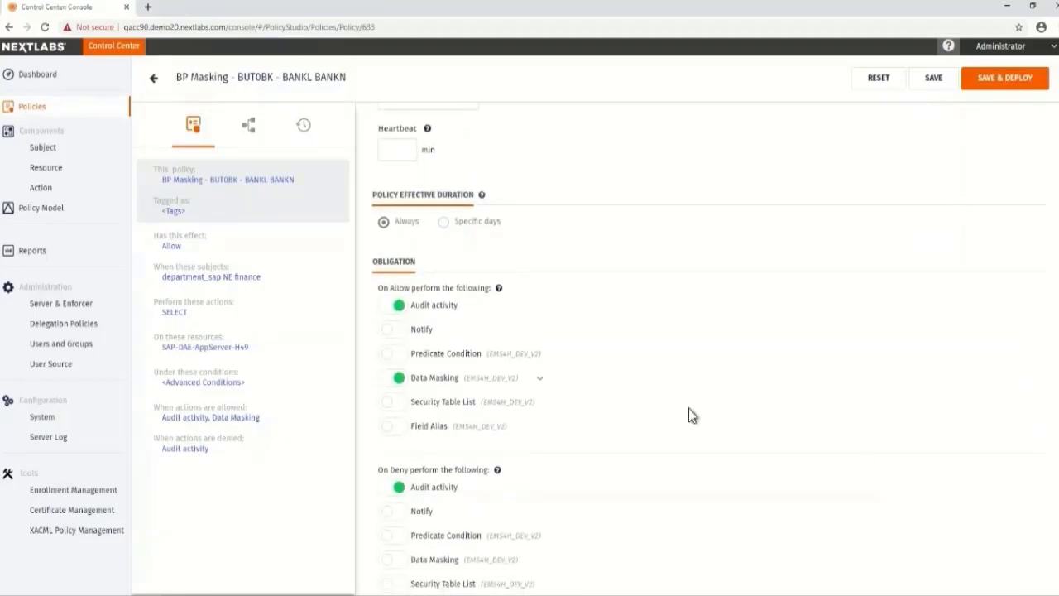
click(540, 380)
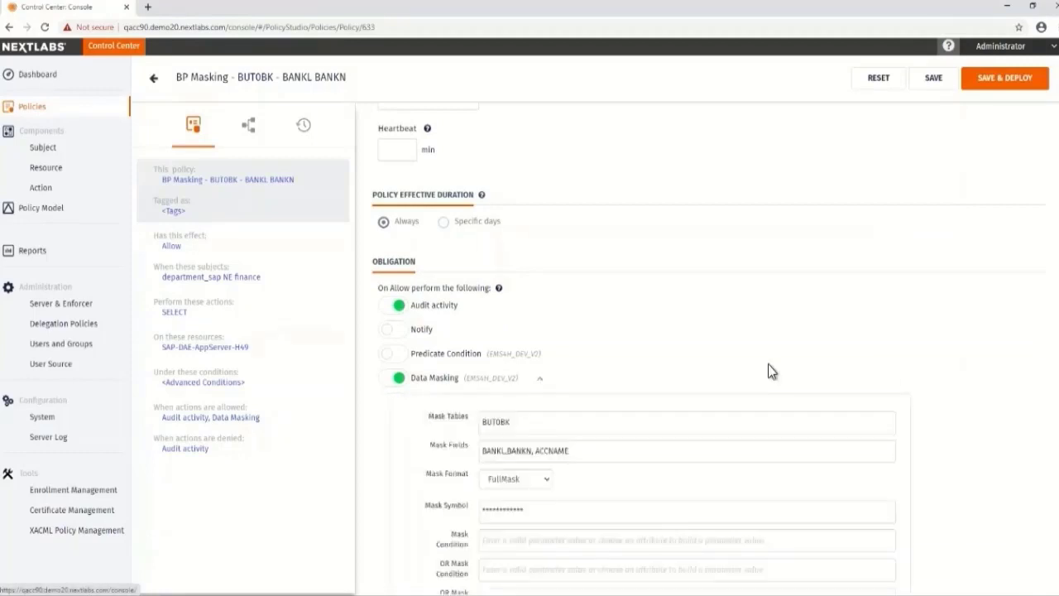
scroll(703, 373, down, 2)
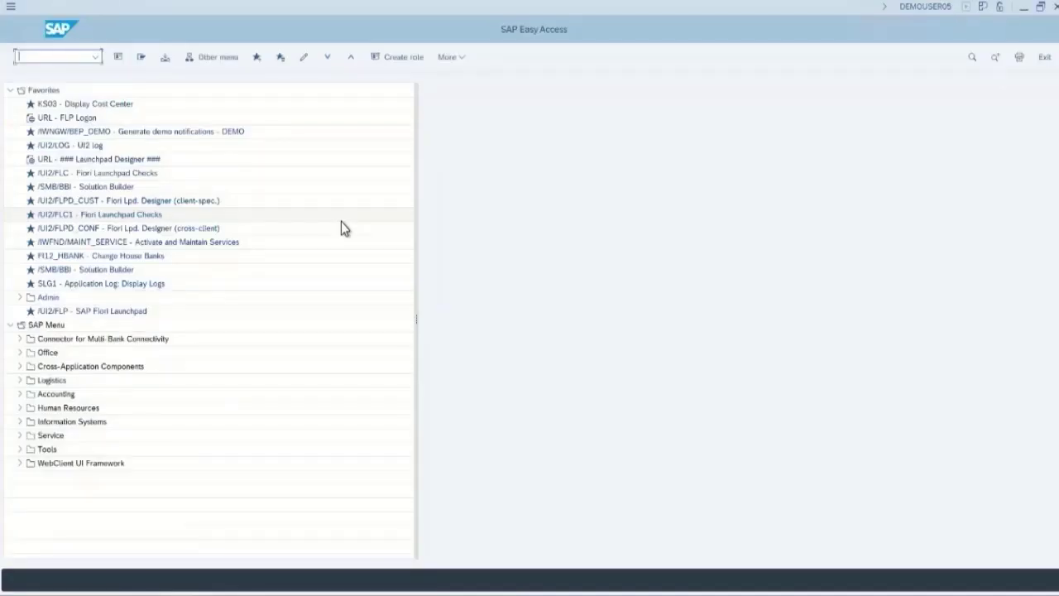
Switch to SAP and display user DEMOUSER05's address data with transaction SU01D to check the department.
text(/nsu01d)
key(Return)
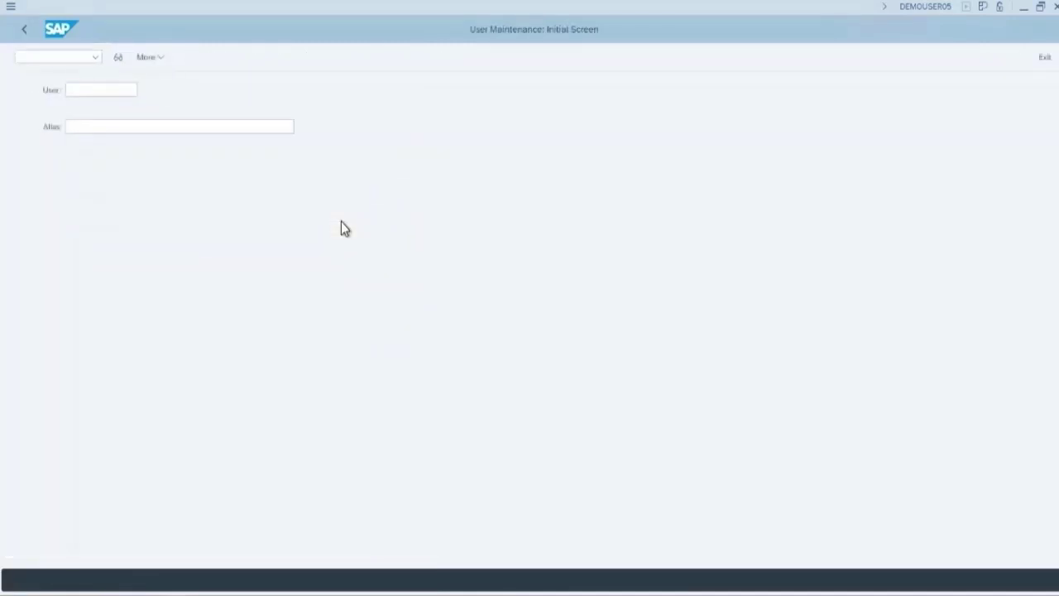
text(demouser05)
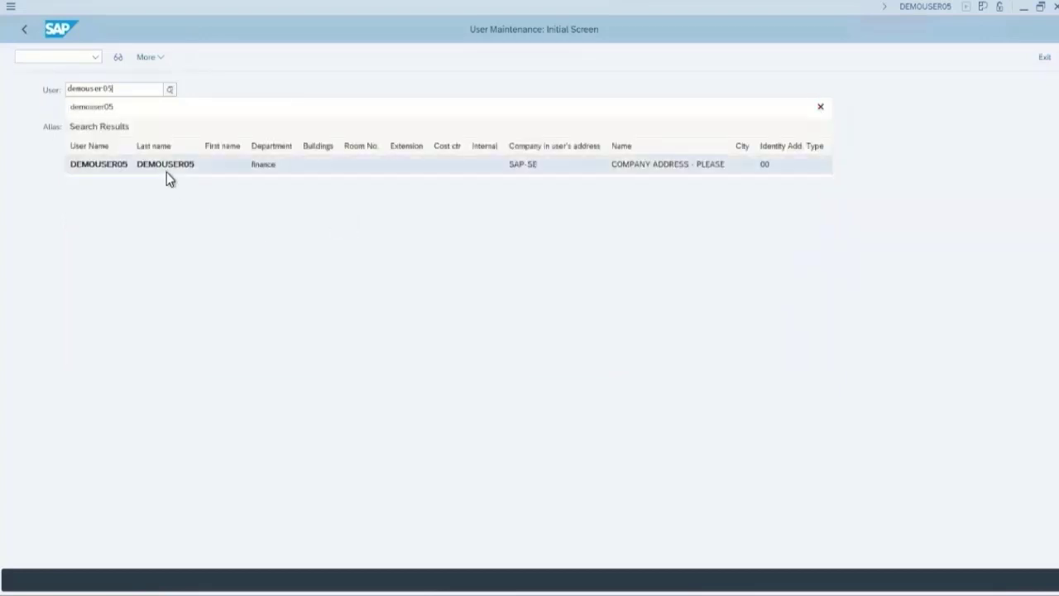
click(168, 170)
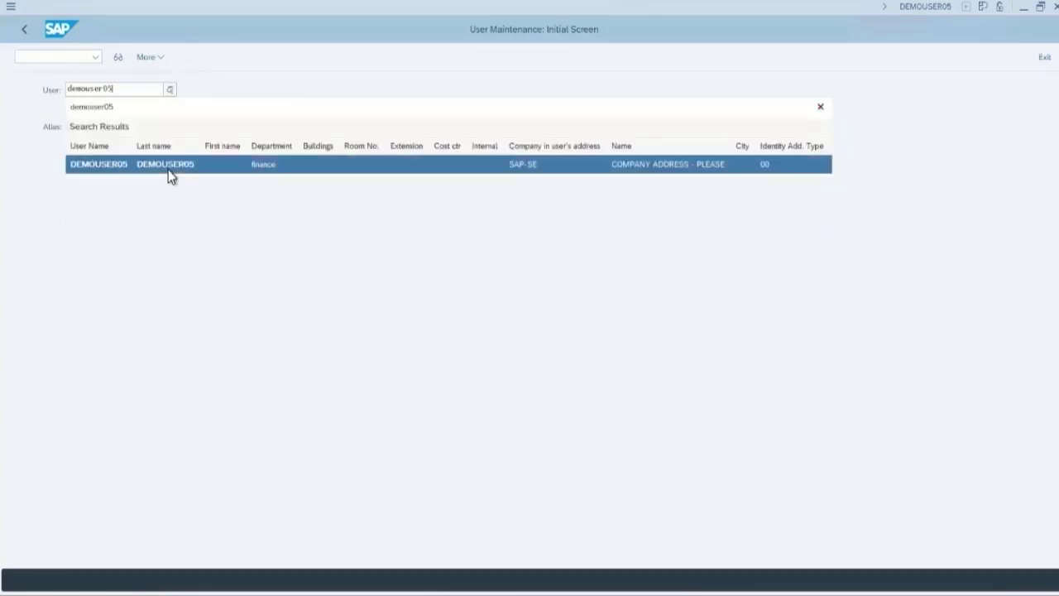
click(120, 58)
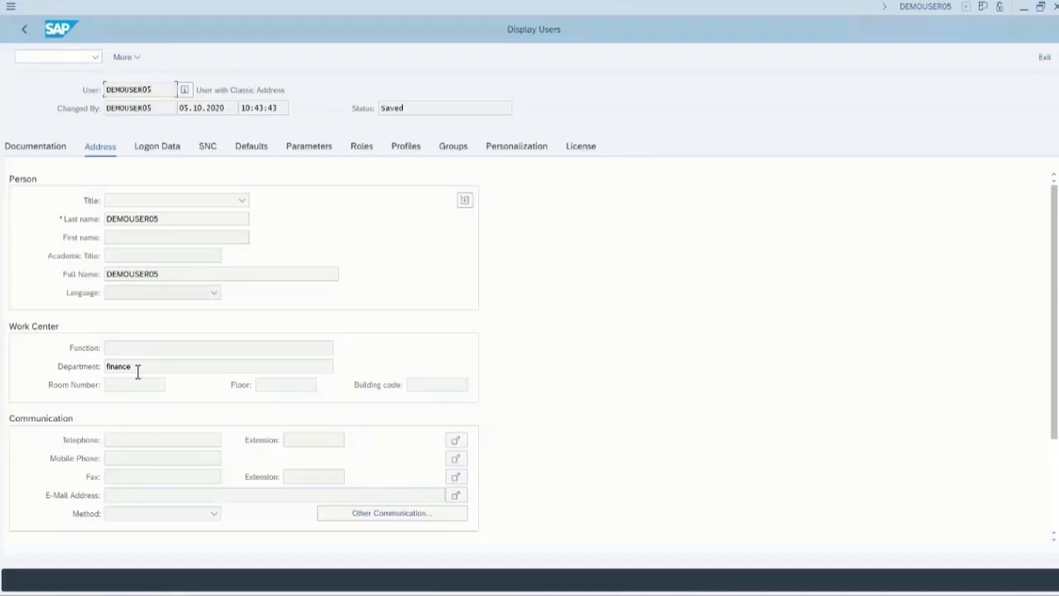
click(24, 29)
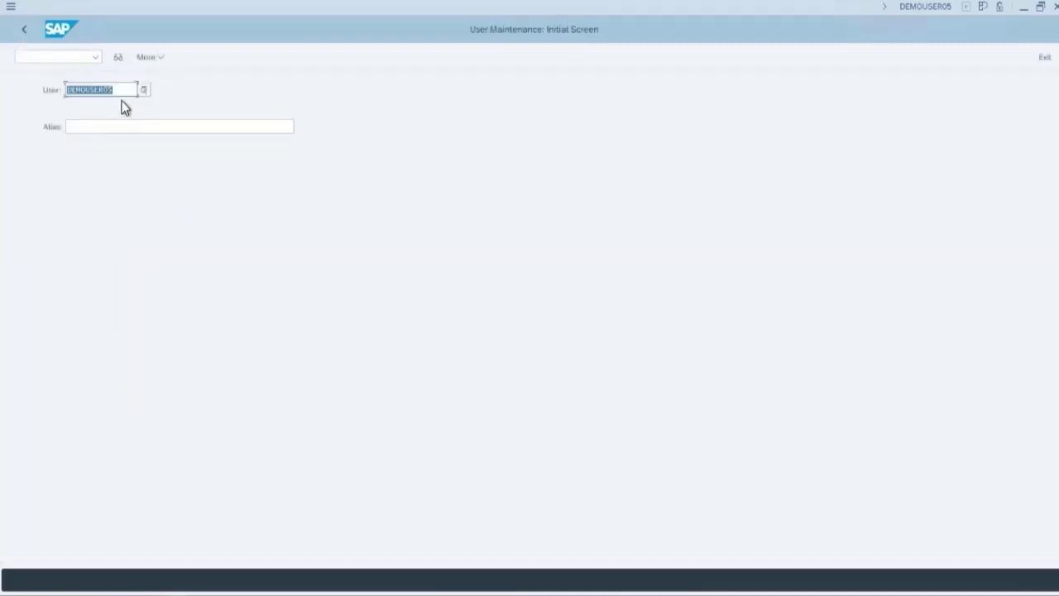
Display user DEMOUSER06's address data to check the department, and return to SAP Easy Access.
click(125, 93)
key(BackSpace)
text(6)
key(Return)
click(118, 58)
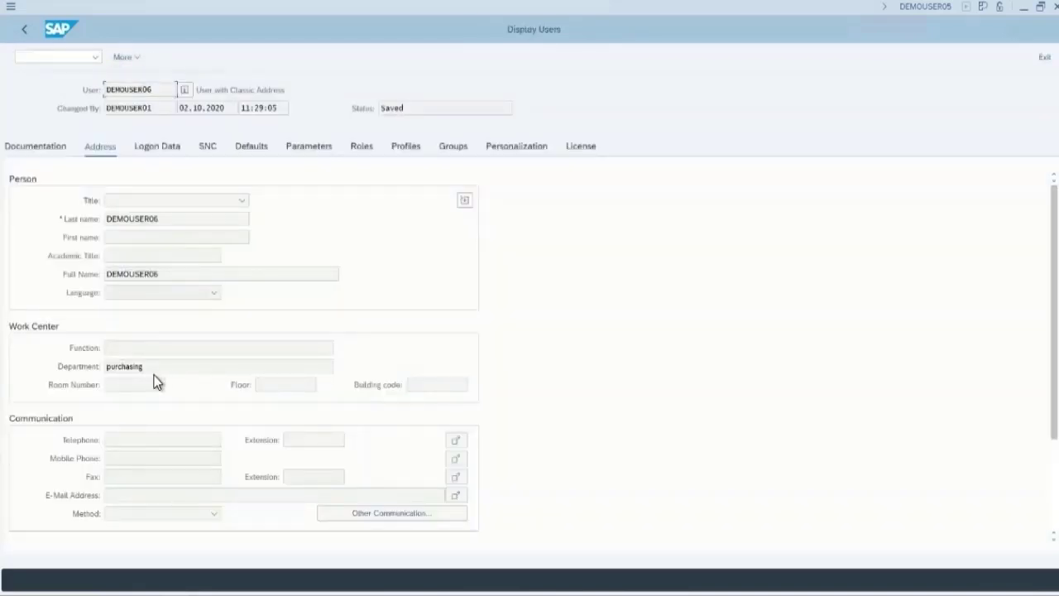
click(58, 56)
text(/n)
key(Return)
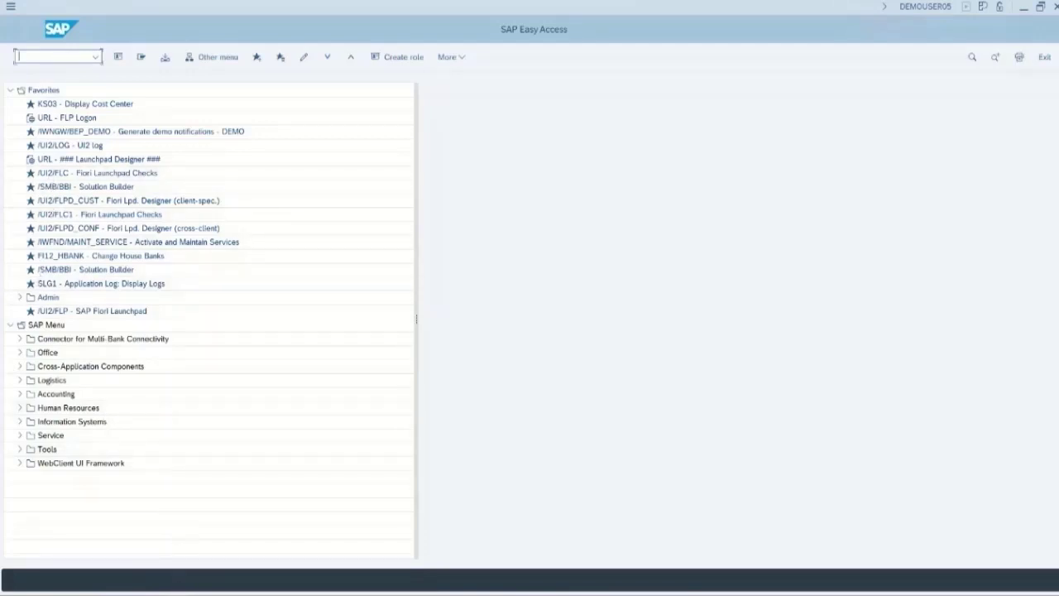
In the DEMOUSER06 session, run SE16 for table BUT0BK without filters and examine the bank fields in its entries.
click(174, 581)
click(292, 544)
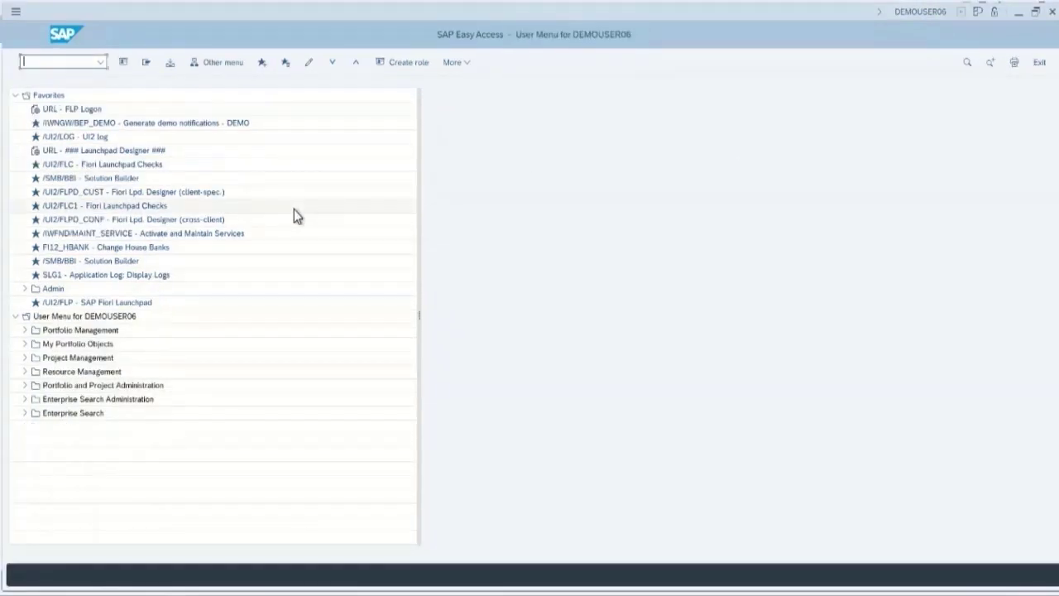
text(/nse16)
key(Return)
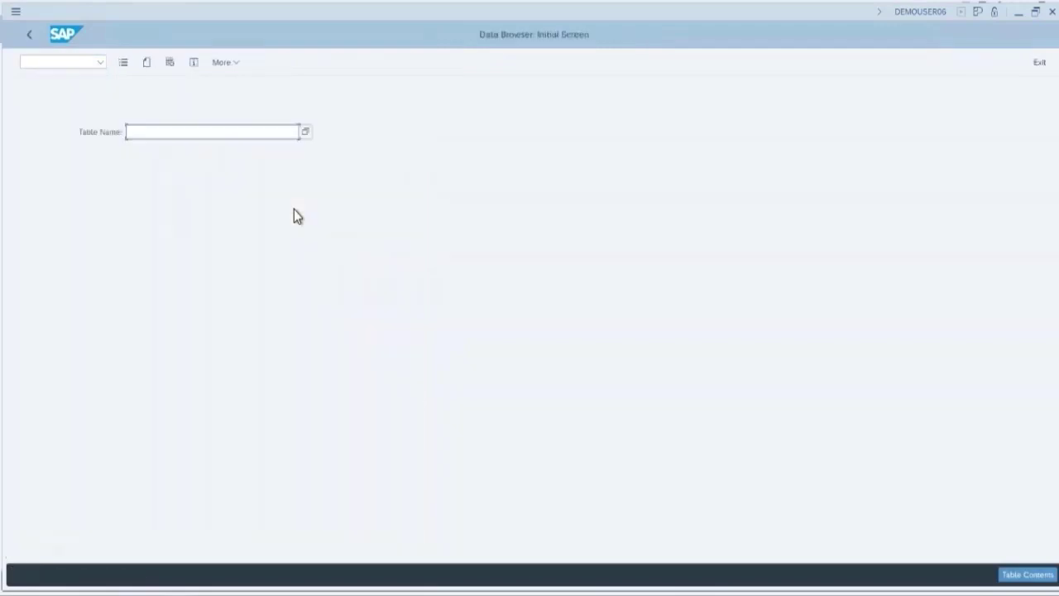
text(but0bk)
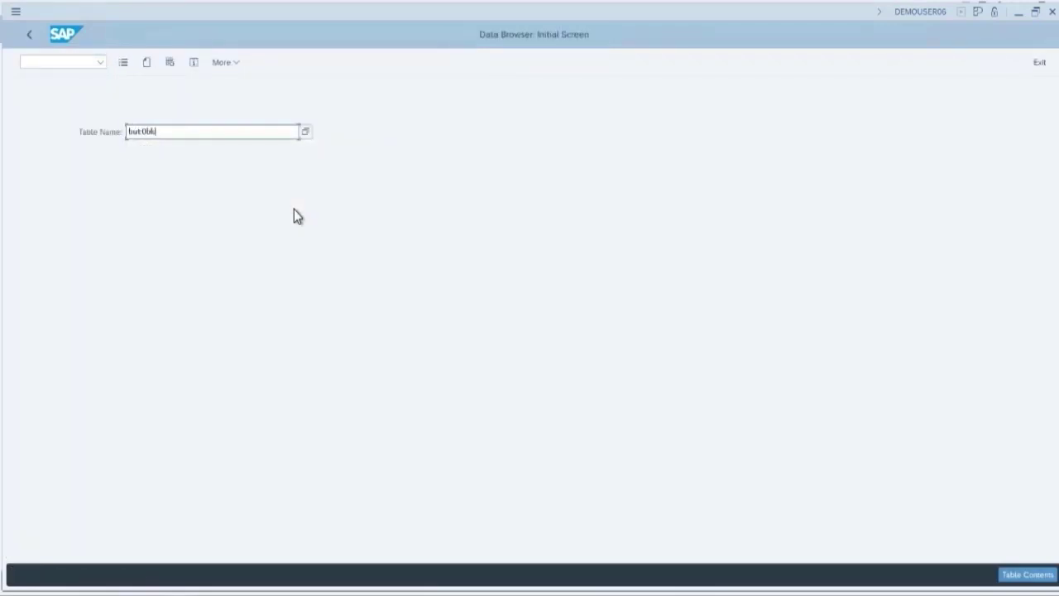
key(Return)
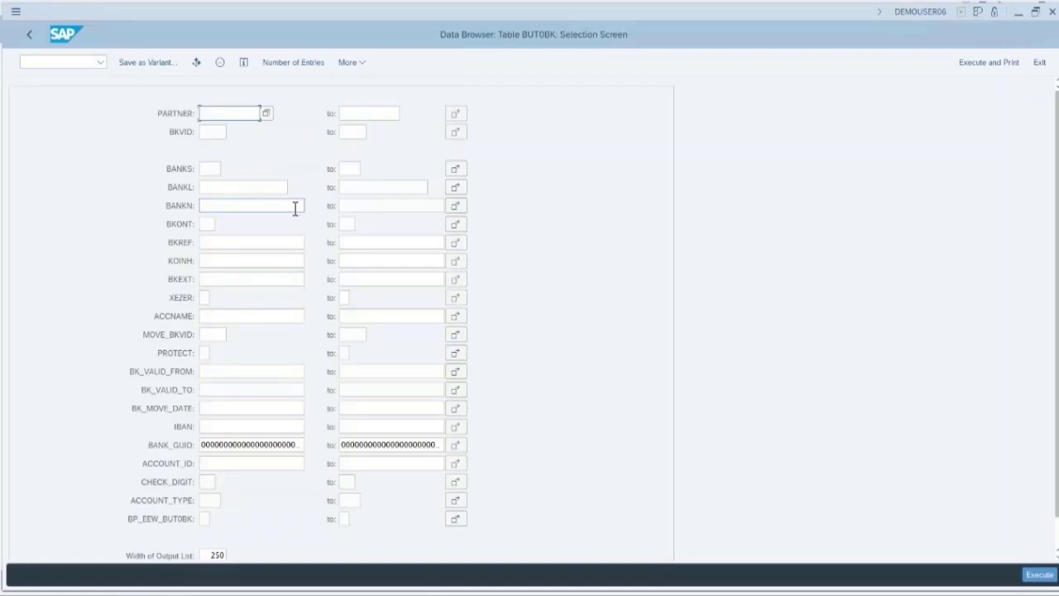
key(F8)
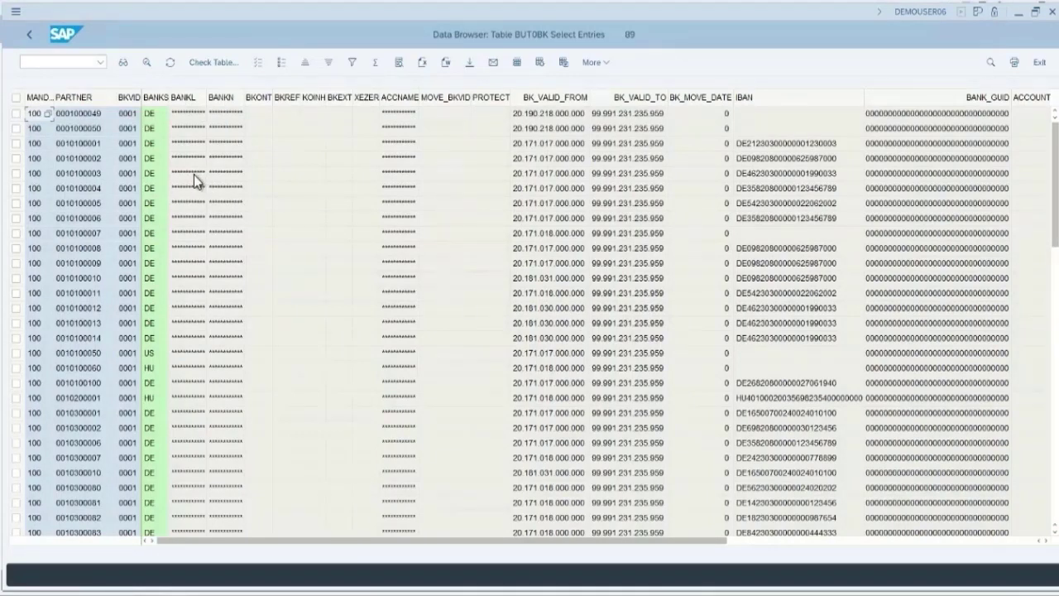
scroll(193, 174, down, 5)
scroll(193, 175, down, 5)
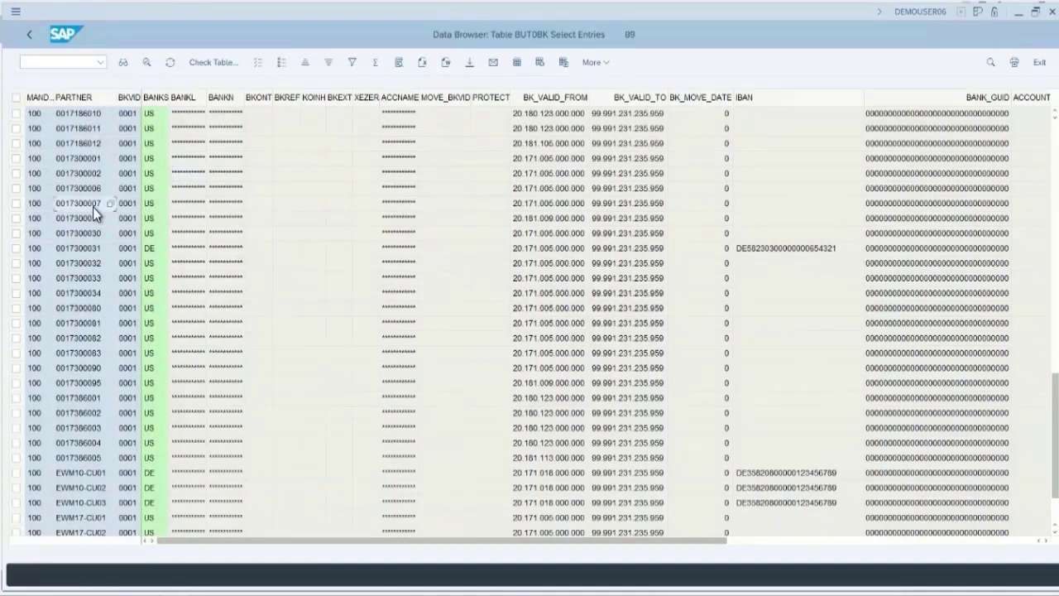
Open transaction BP in a new session, find the business partner by number, and display Domestic US Subcontractor A's payment transactions.
click(89, 62)
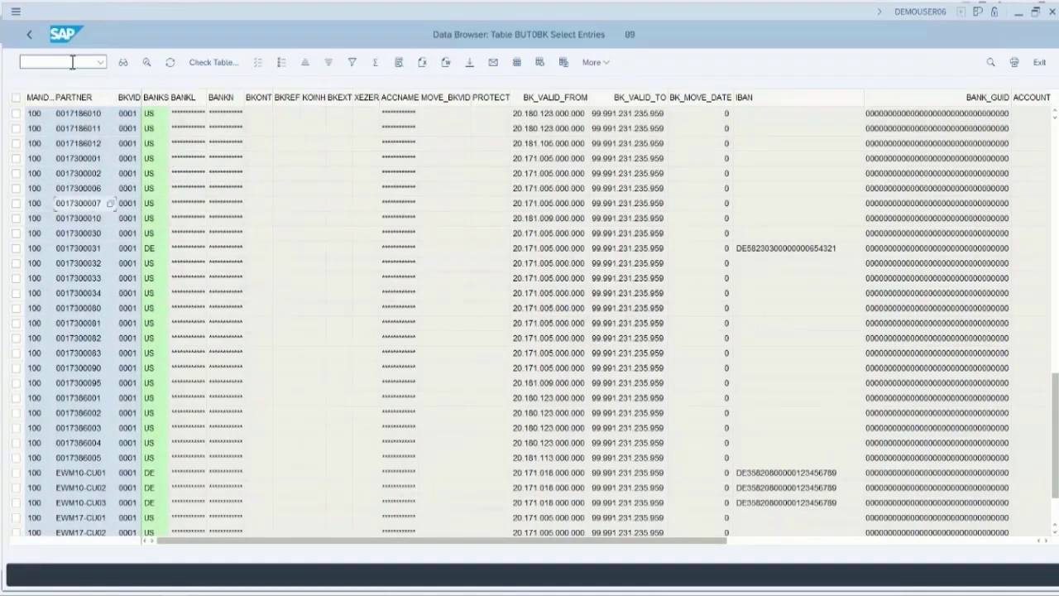
text(/obp)
key(Return)
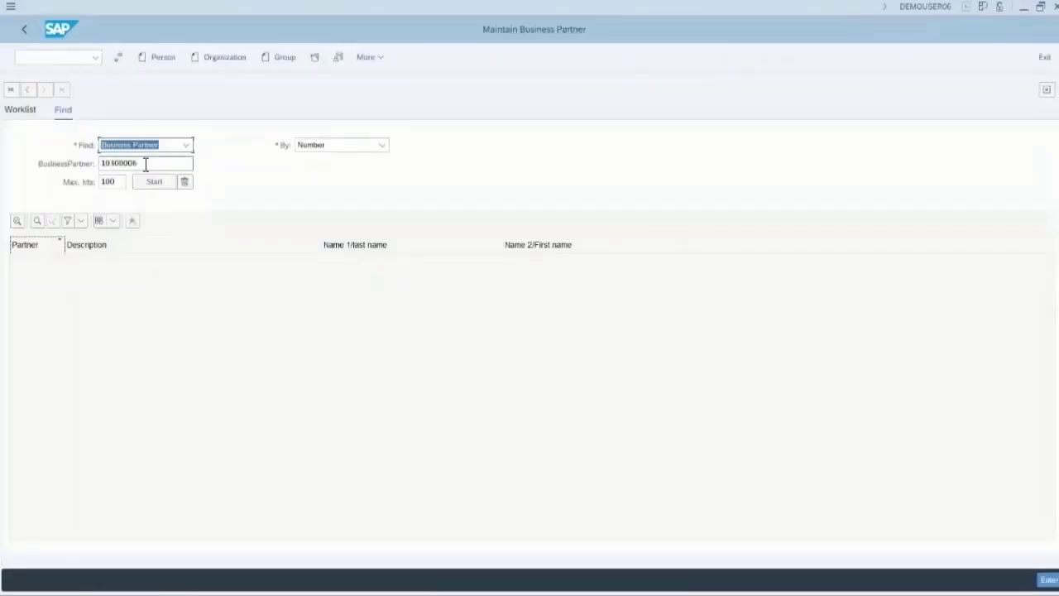
double_click(147, 164)
text(17300007)
key(Return)
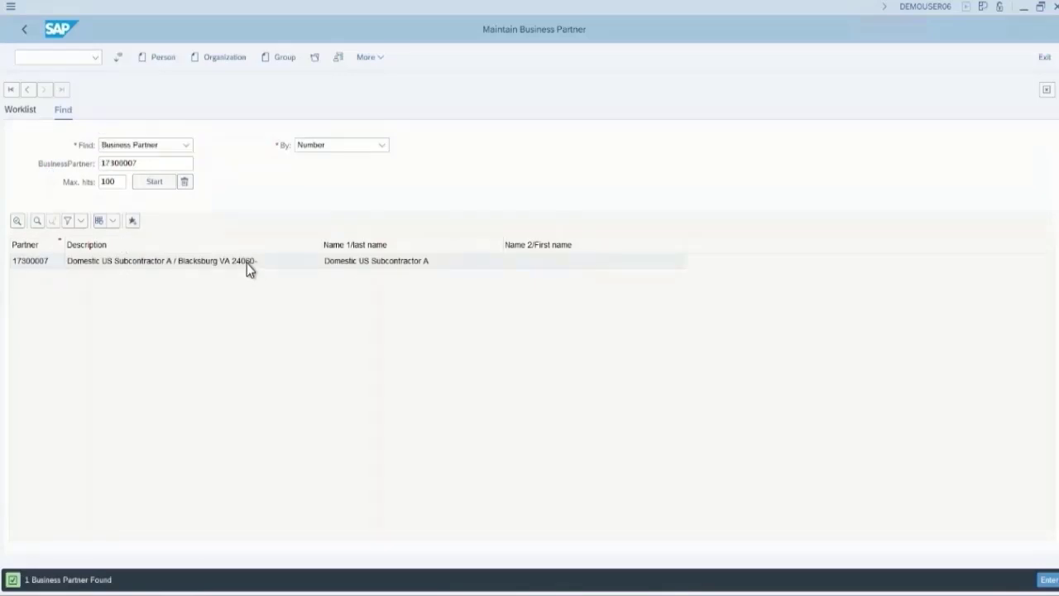
double_click(247, 263)
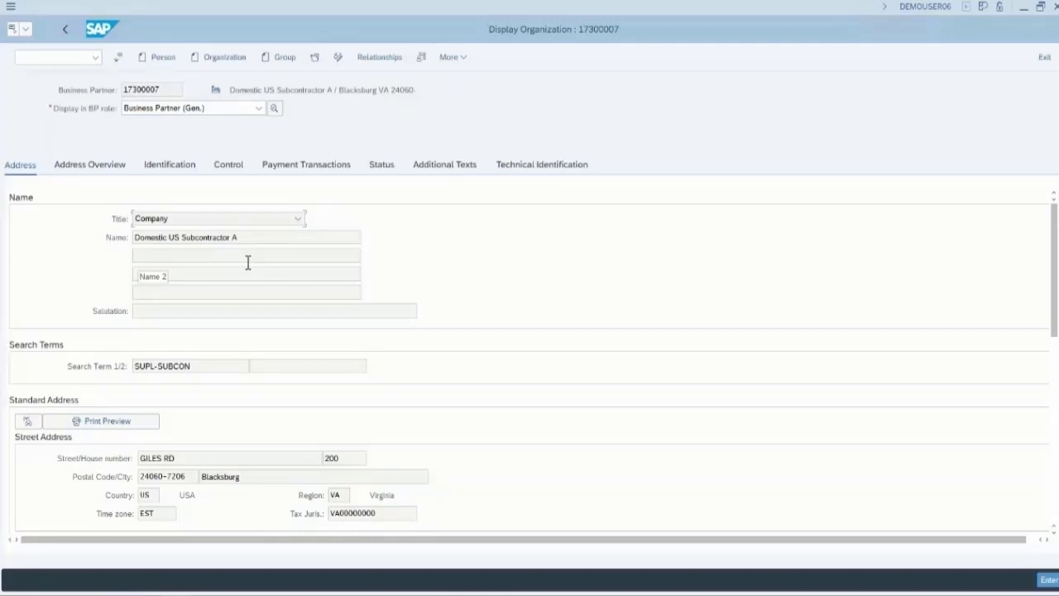
click(321, 167)
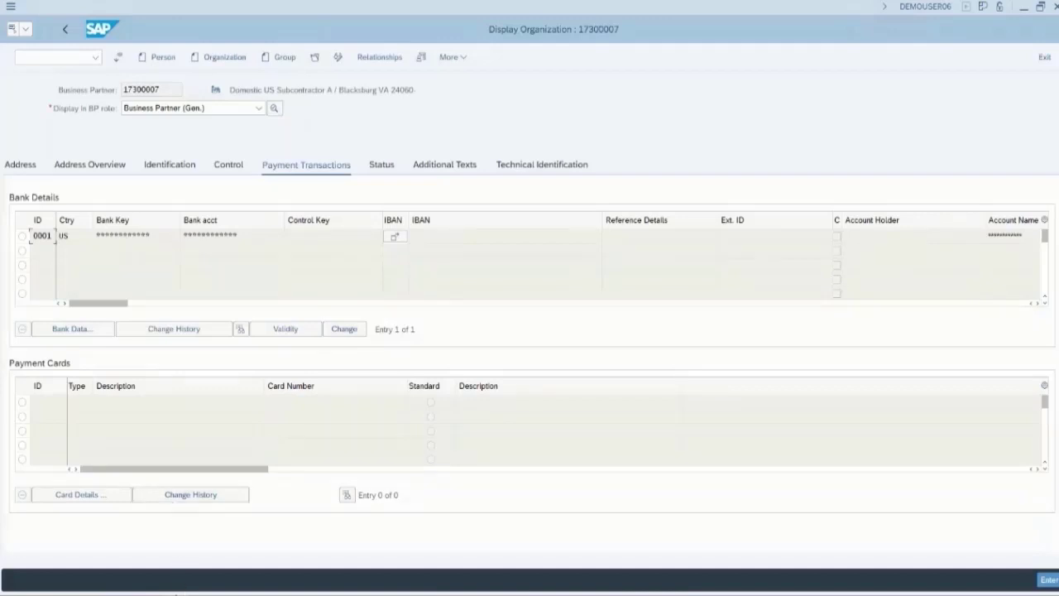
Switch to the DEMOUSER05 session, run SE16 for table BUT0BK without filters, and examine the bank fields in its entries.
click(149, 574)
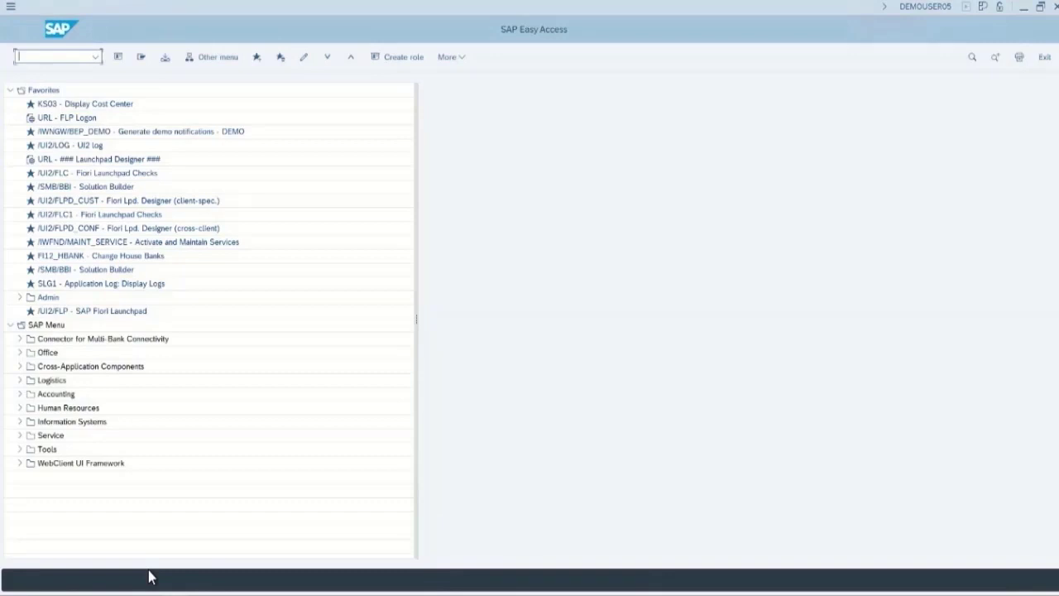
text(se16)
key(Return)
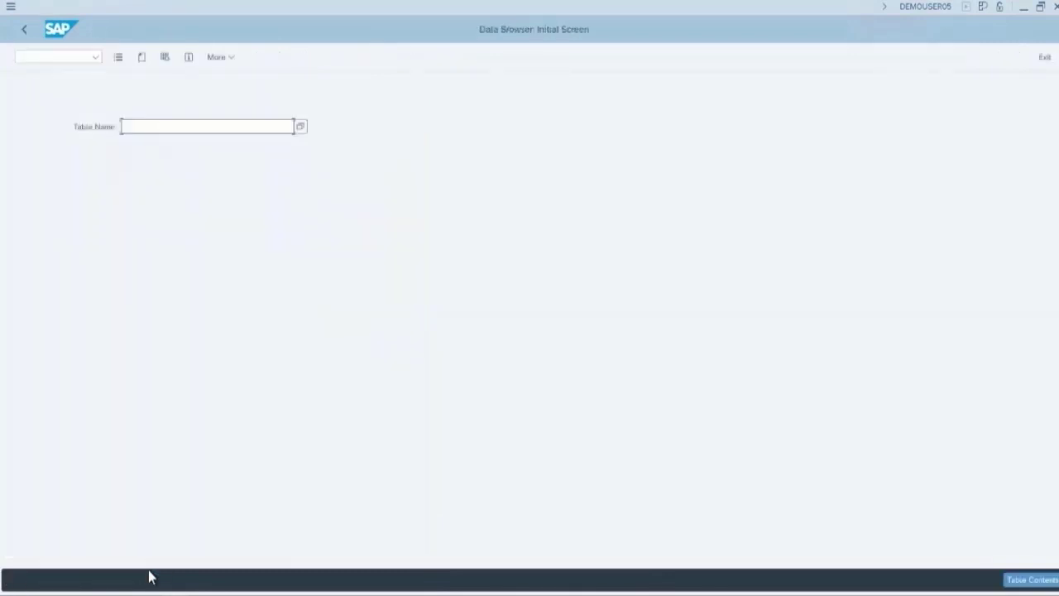
text(but0bk)
key(Return)
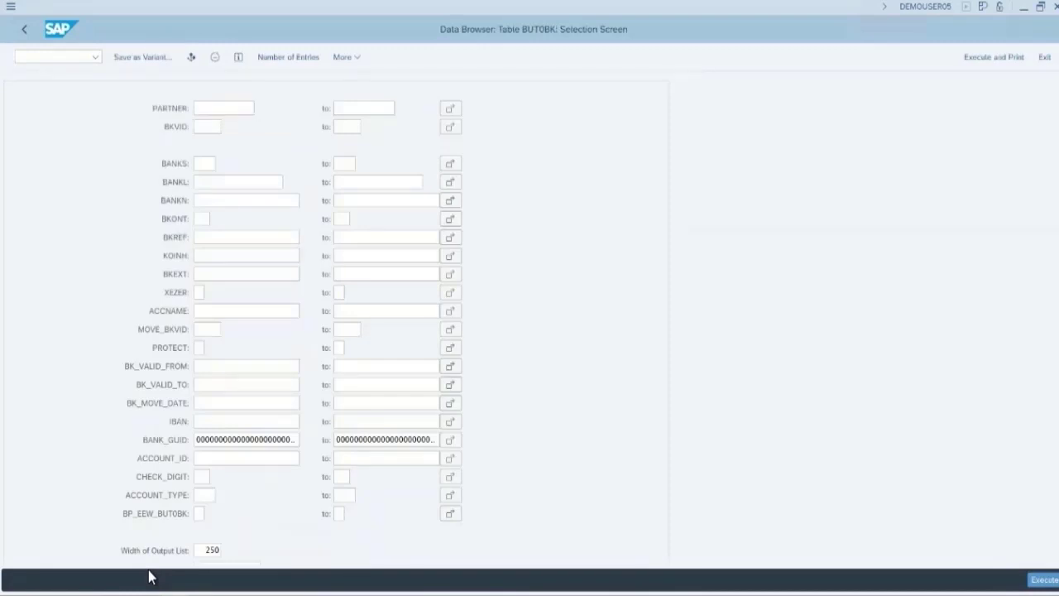
key(F8)
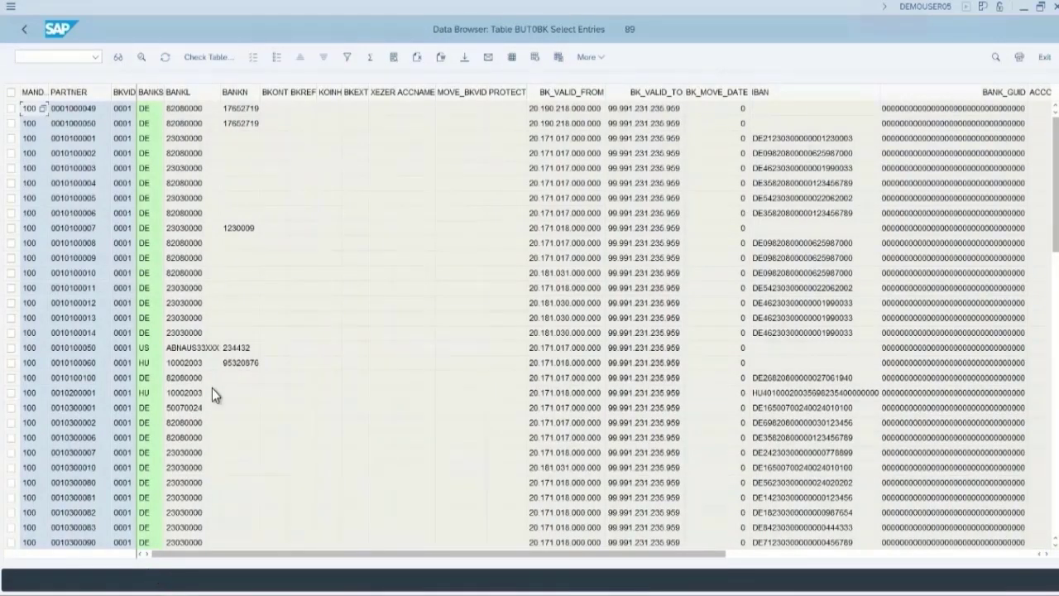
click(191, 366)
scroll(190, 339, down, 10)
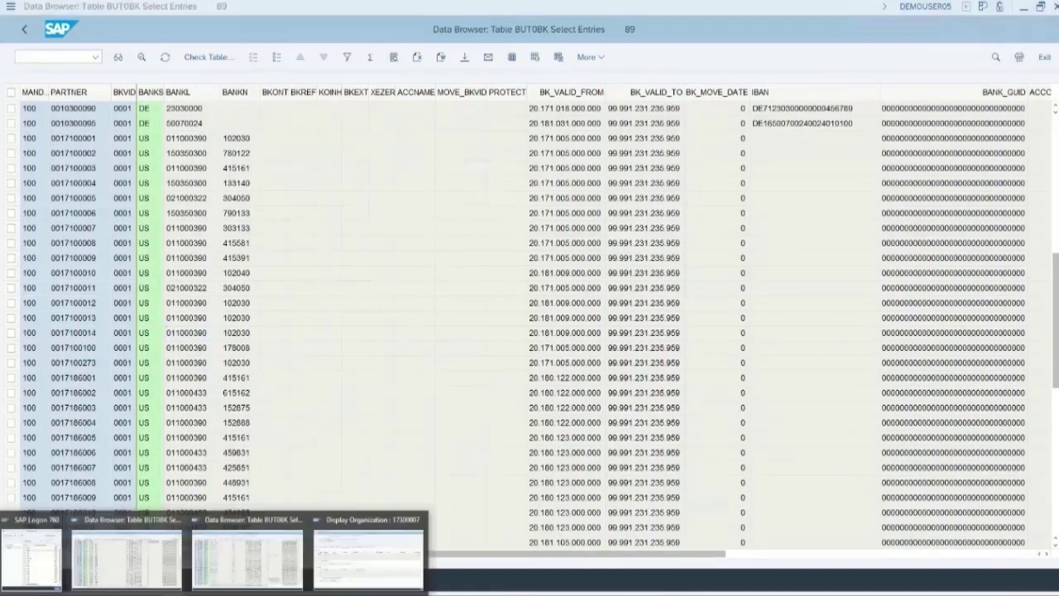
Return to DEMOUSER06's organization display and select the business partner number.
click(366, 558)
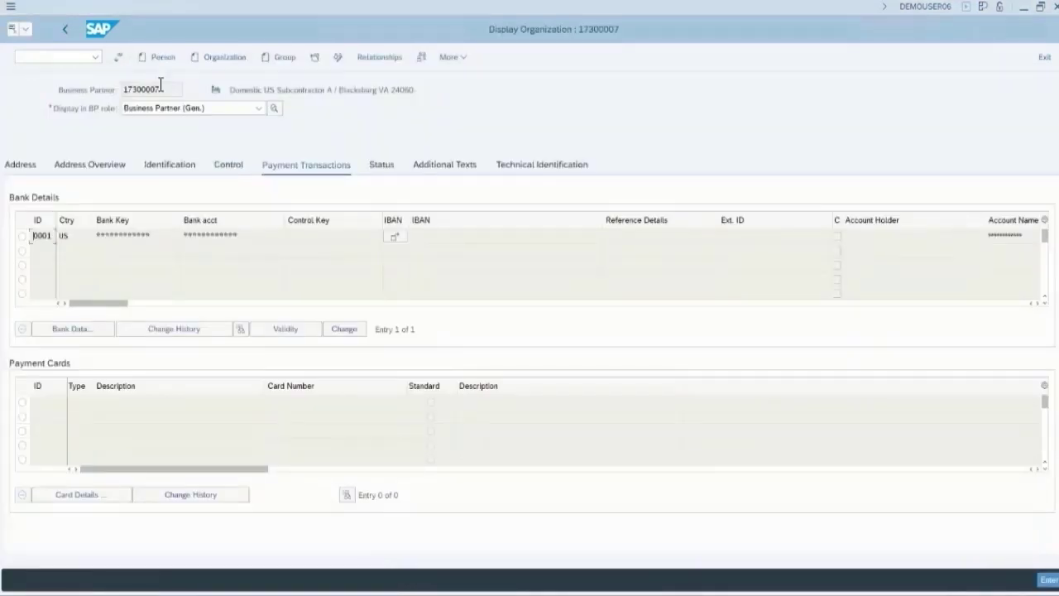
drag(180, 89, 81, 96)
mouse_move(213, 582)
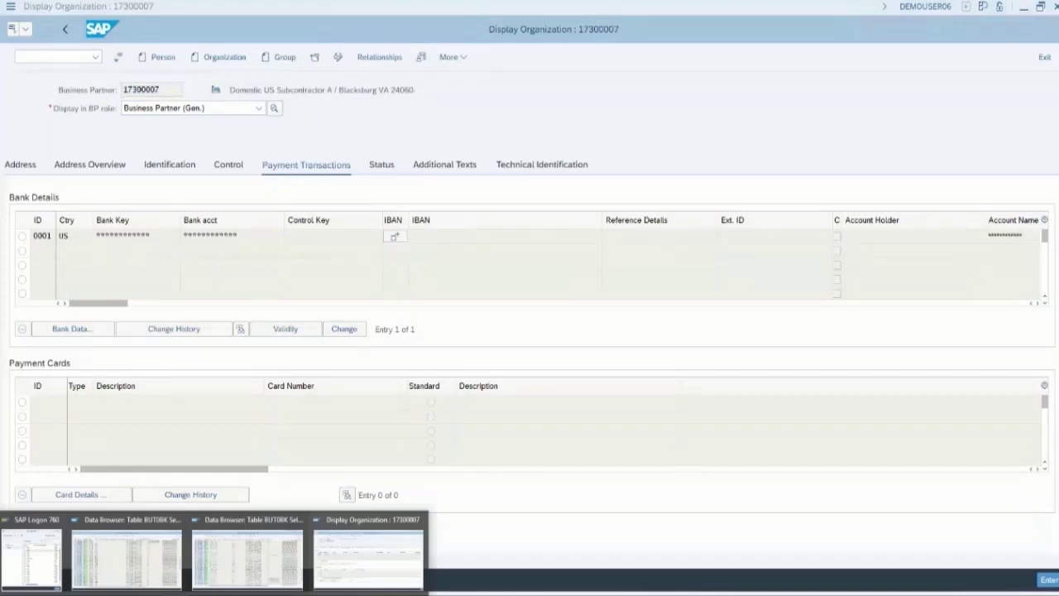
From the DEMOUSER05 table view, open transaction BP in a new session and search for the same business partner by number.
click(128, 558)
click(46, 54)
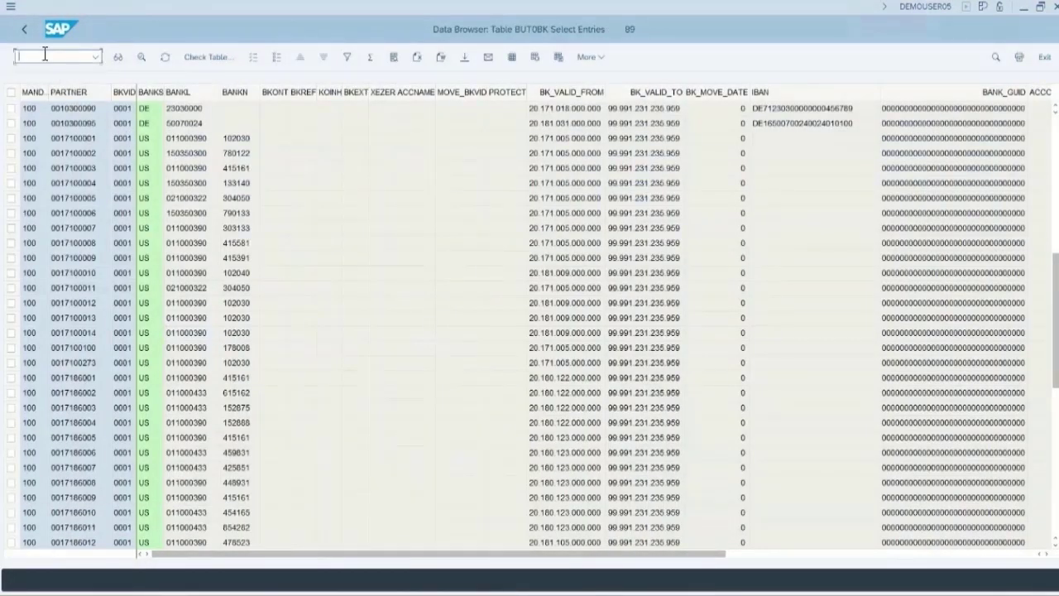
text(/ose16)
key(Return)
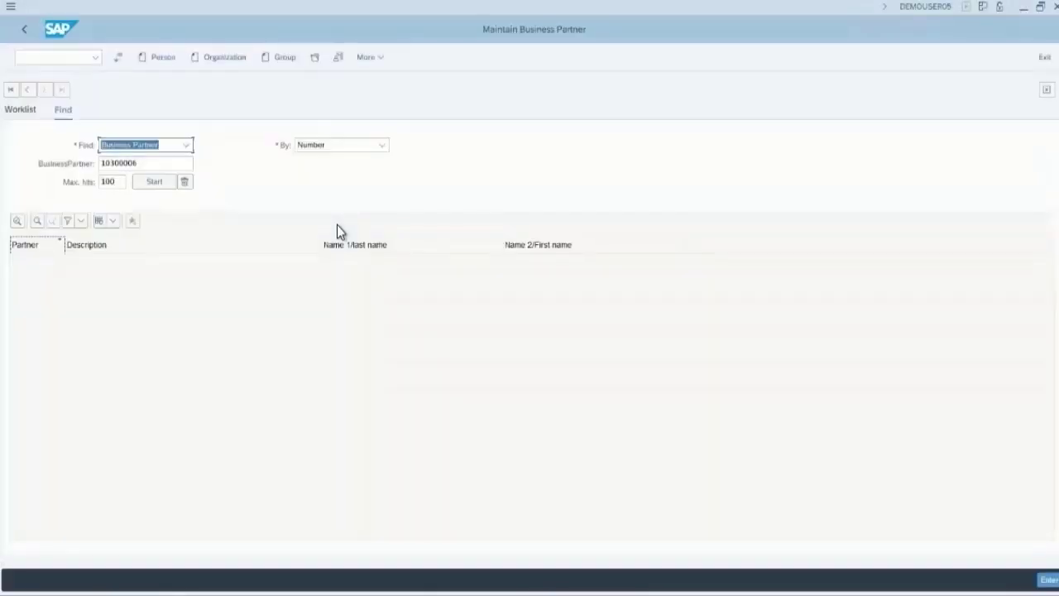
key(Tab)
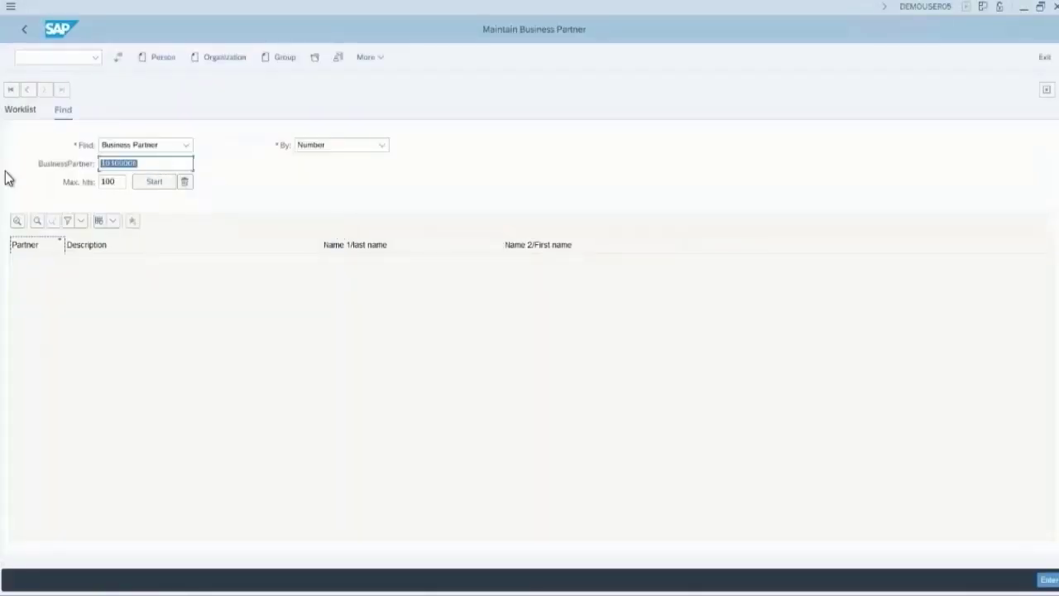
text(17300007)
key(Return)
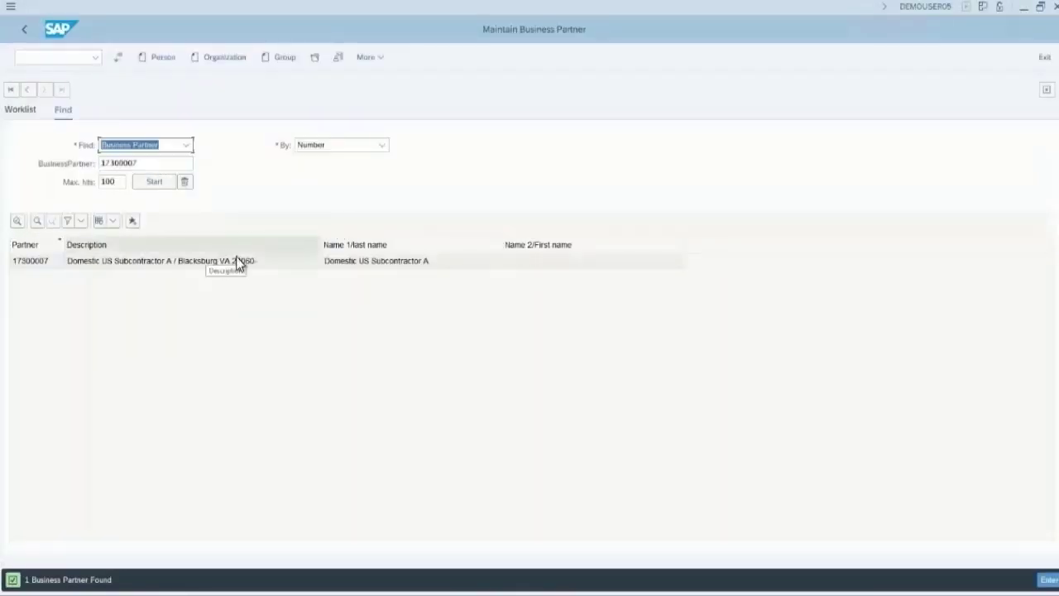
Display Domestic US Subcontractor A's payment transactions and inspect the bank key and bank account fields.
double_click(232, 260)
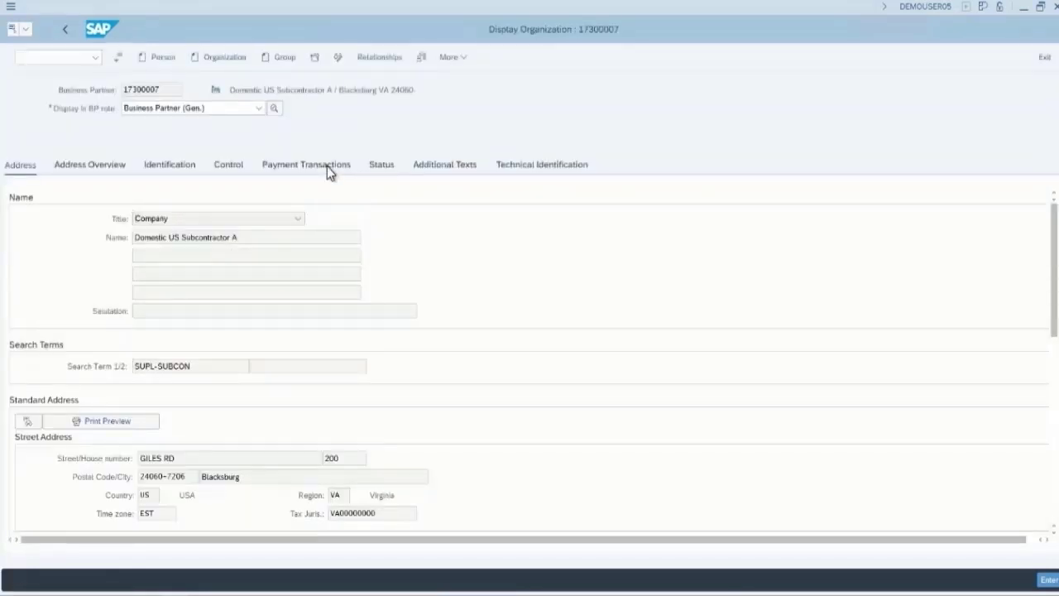
click(327, 166)
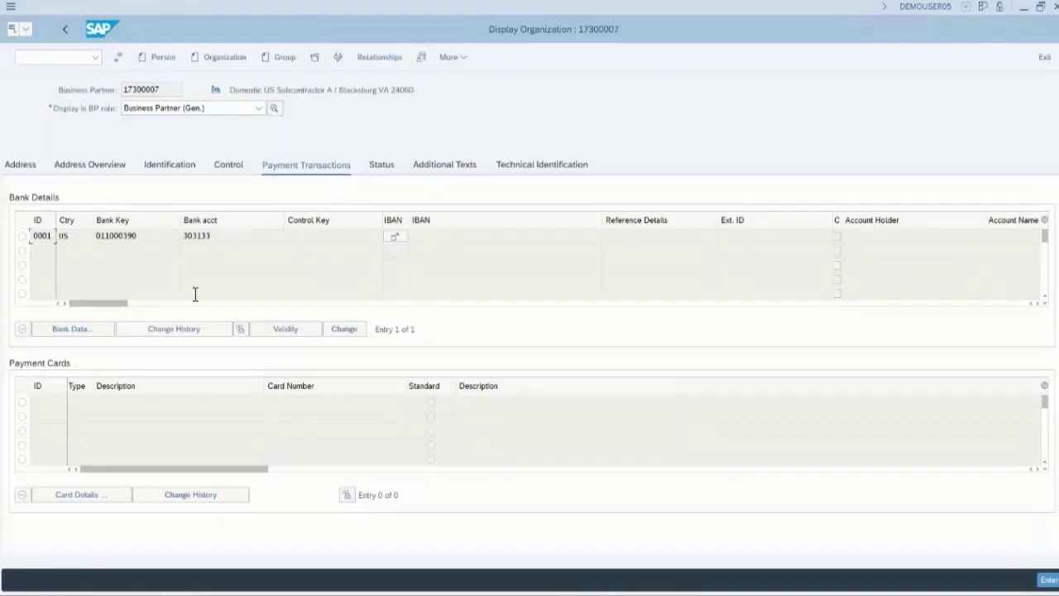
click(145, 236)
click(219, 248)
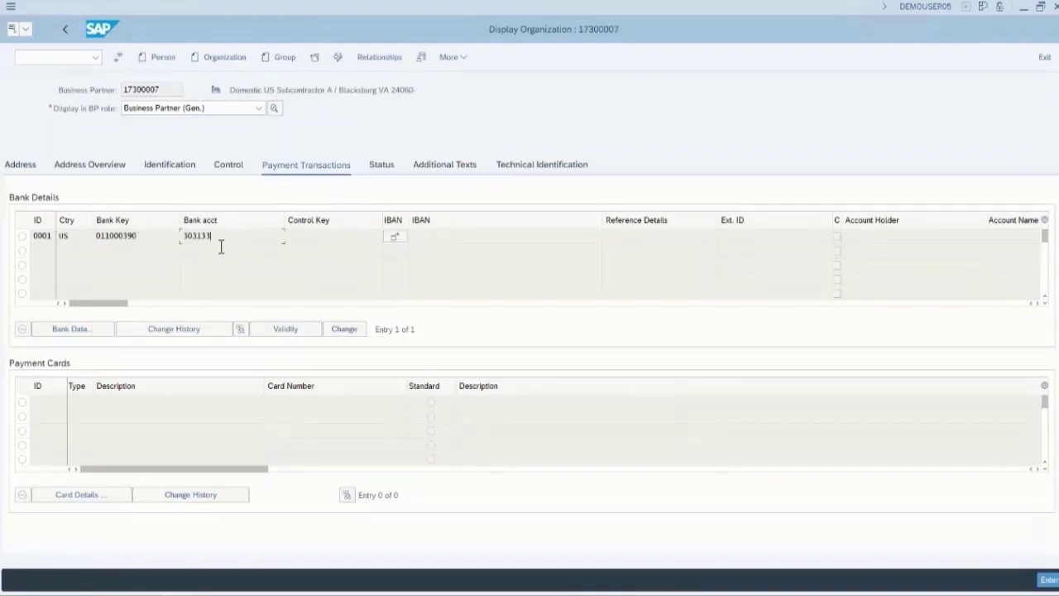